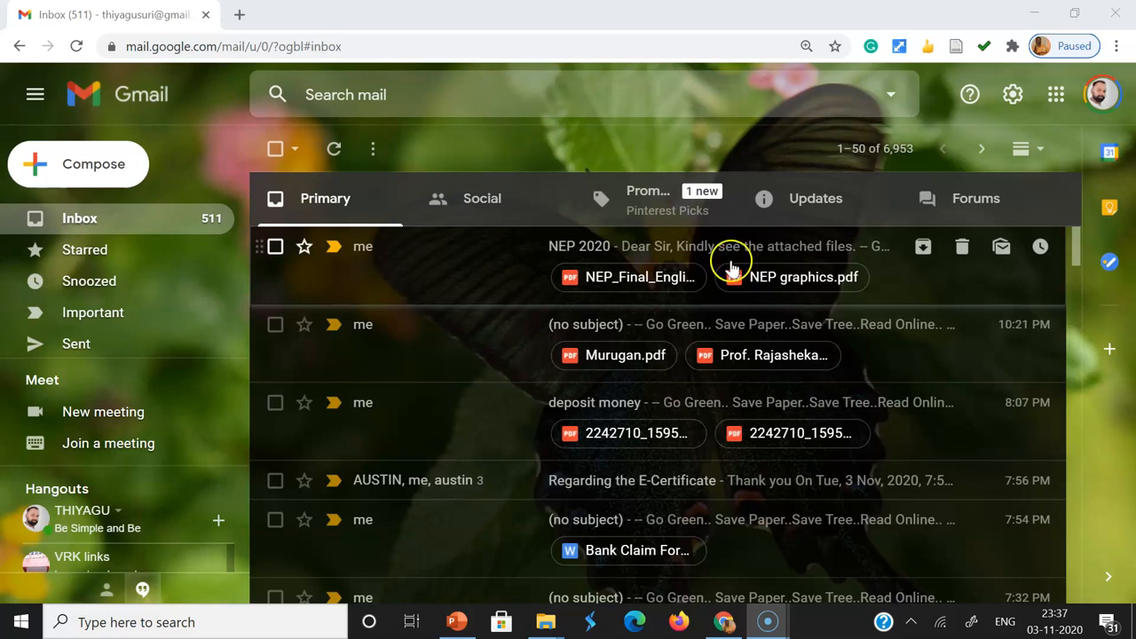
- Show the NEP 2020 email's context menu with reply, forward, archive, delete, snooze, move and label actions
right_click(715, 263)
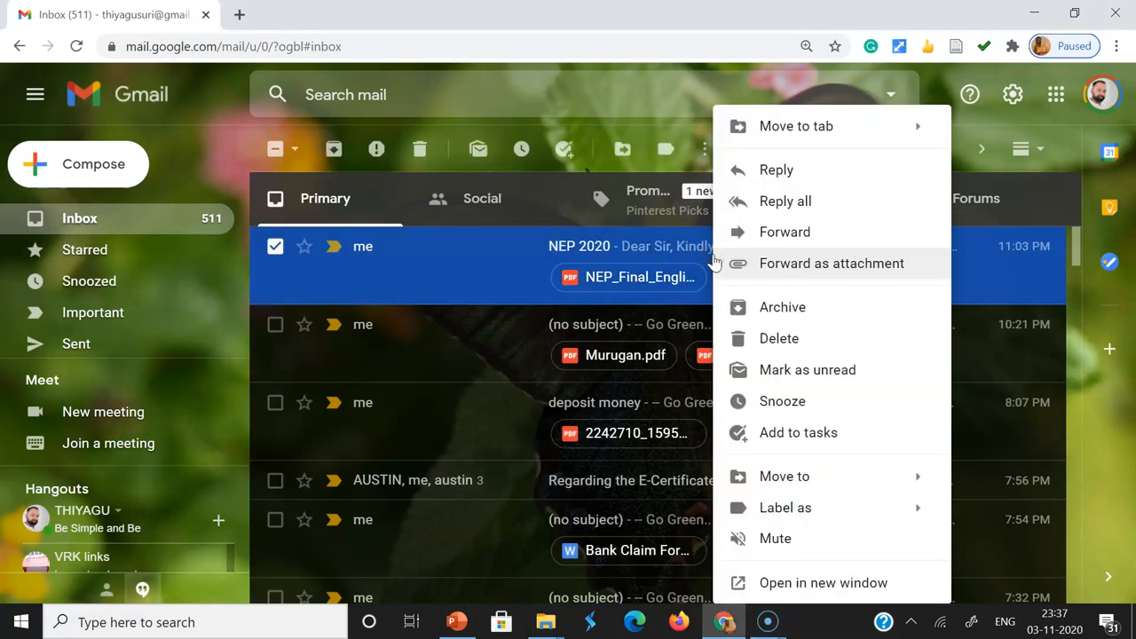